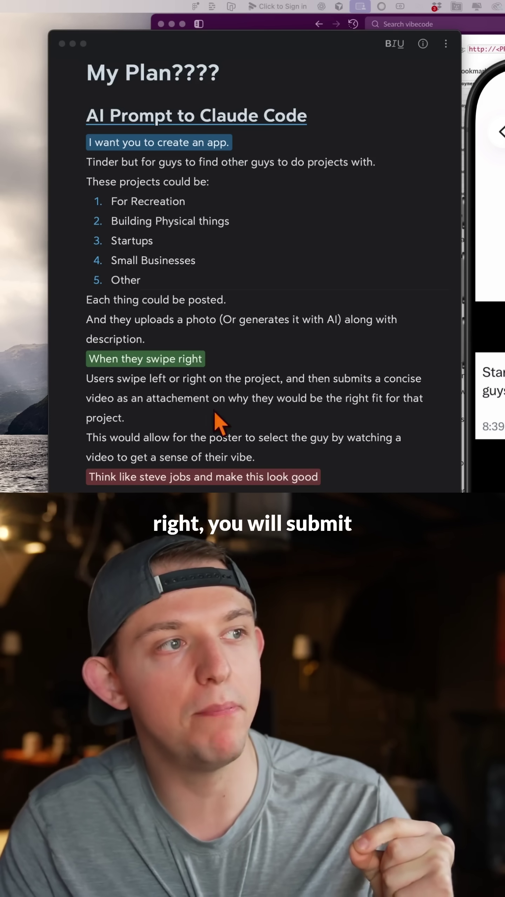
Step: Add '(20 seconds or less)' after 'concise video' in the Bear prompt, then select the whole note
click(116, 399)
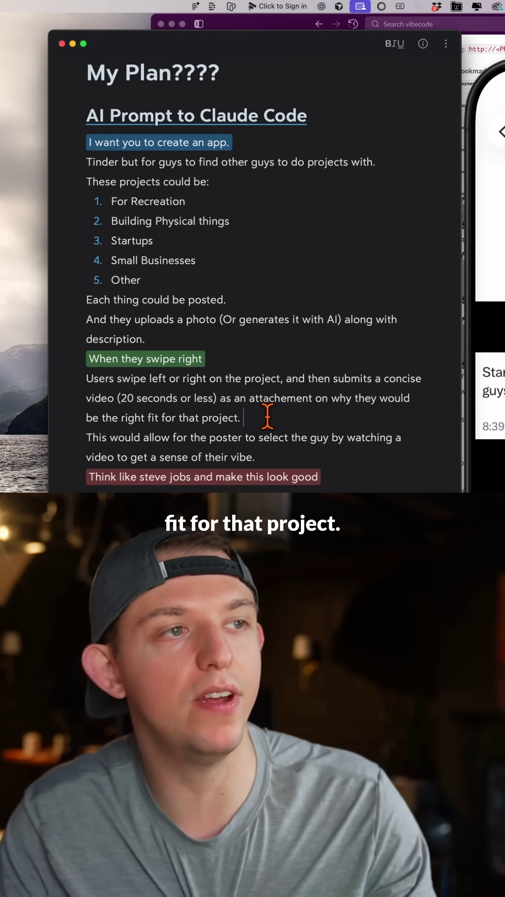
key(super+a)
click(71, 118)
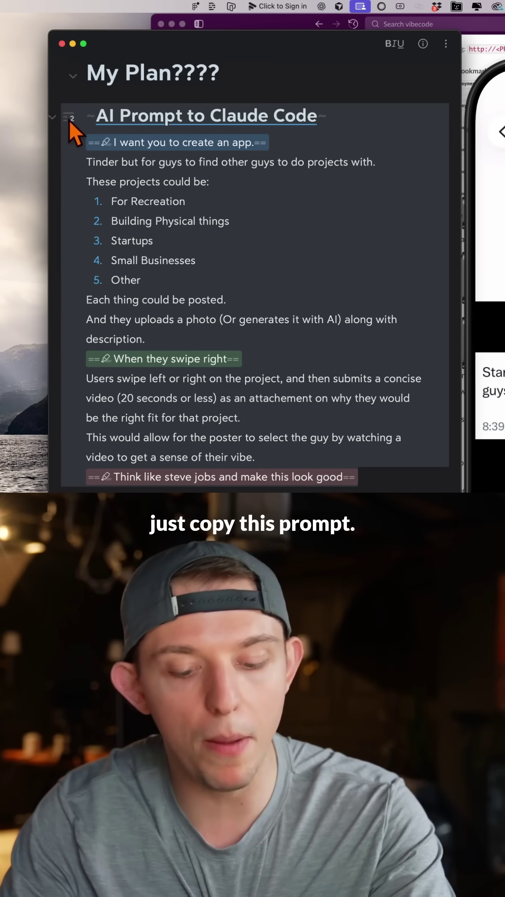